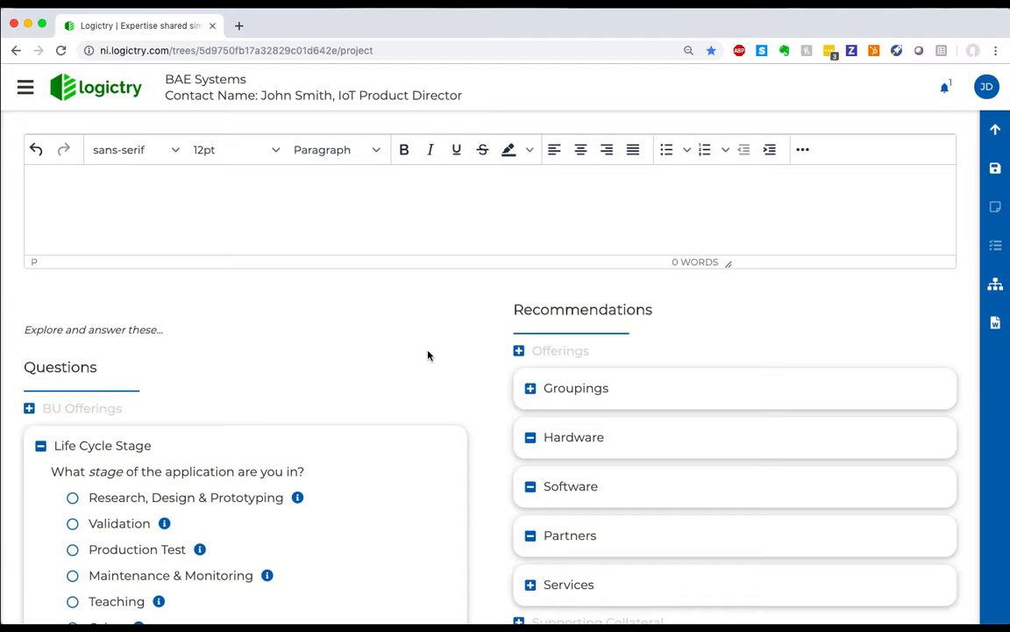
- Collapse the Life Cycle Stage questions and expand the Application section to view its answer options
scroll(498, 354, down, 1)
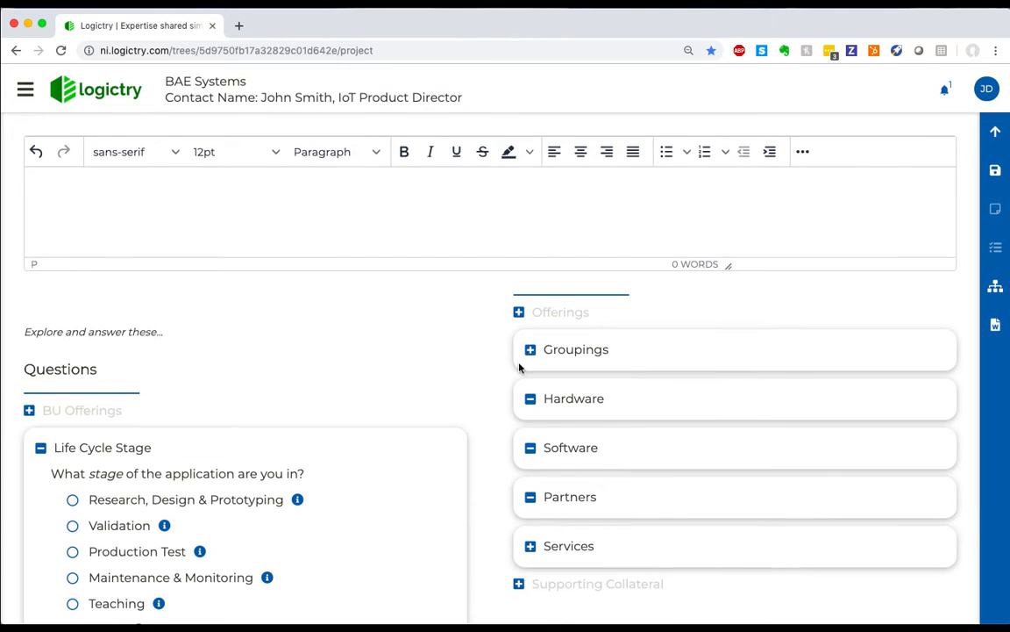
scroll(488, 365, up, 2)
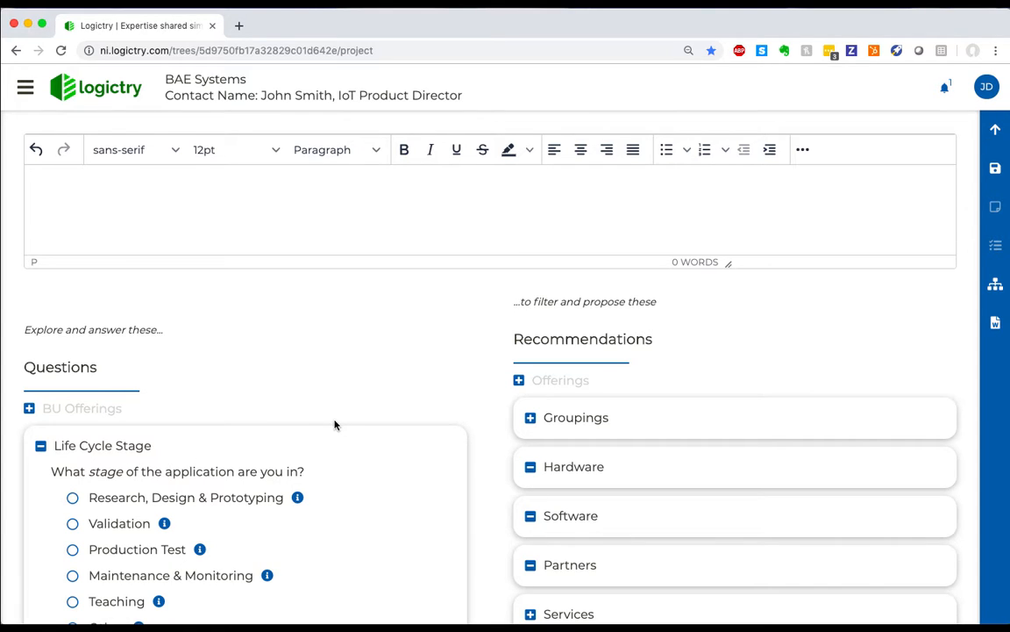
click(41, 445)
scroll(340, 461, down, 1)
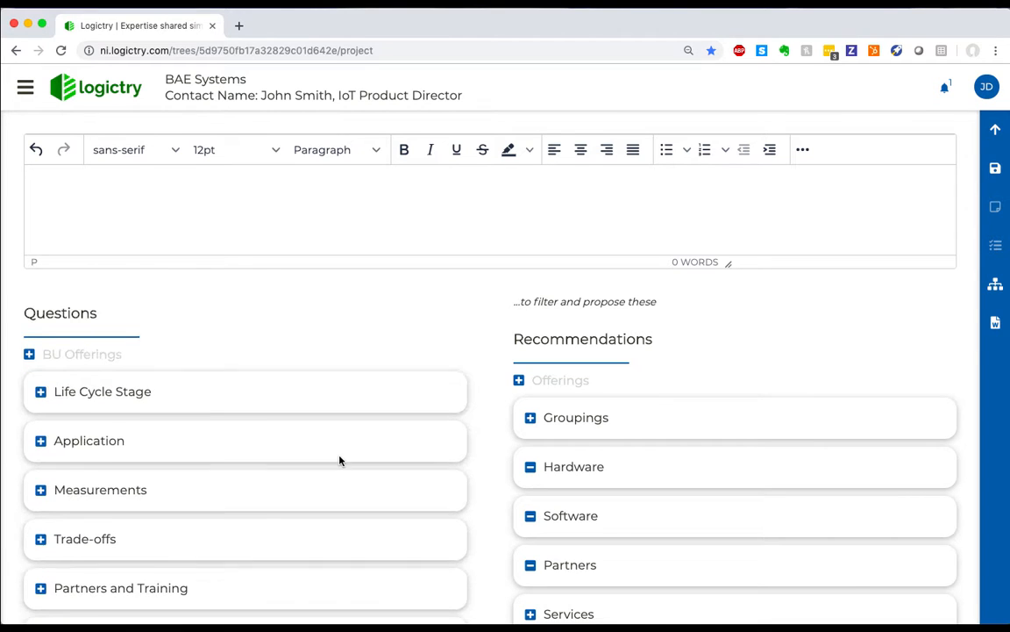
click(41, 442)
scroll(274, 479, down, 1)
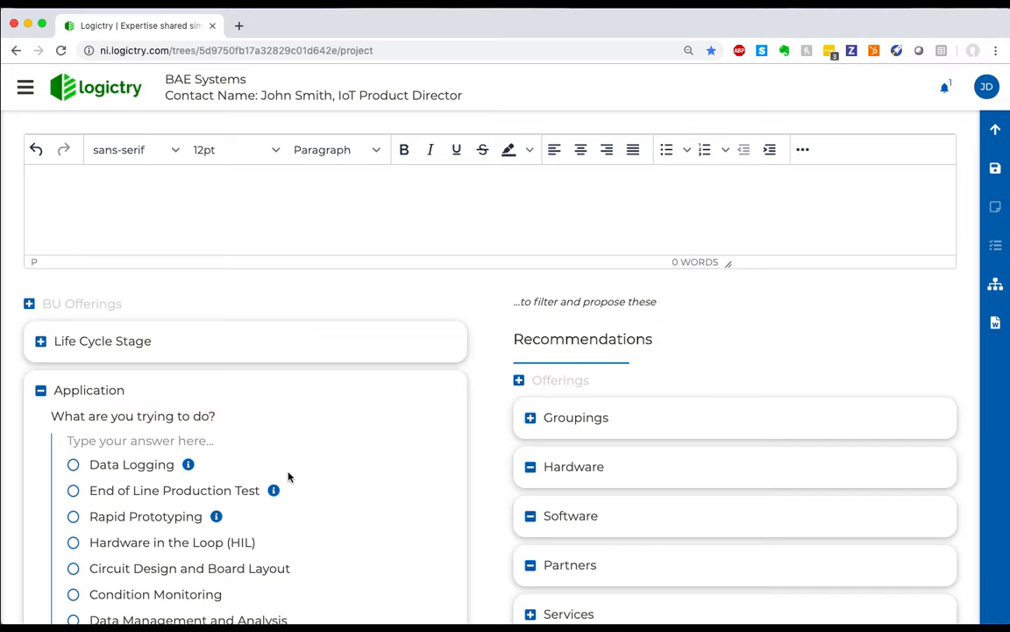
scroll(302, 477, down, 2)
scroll(347, 482, down, 1)
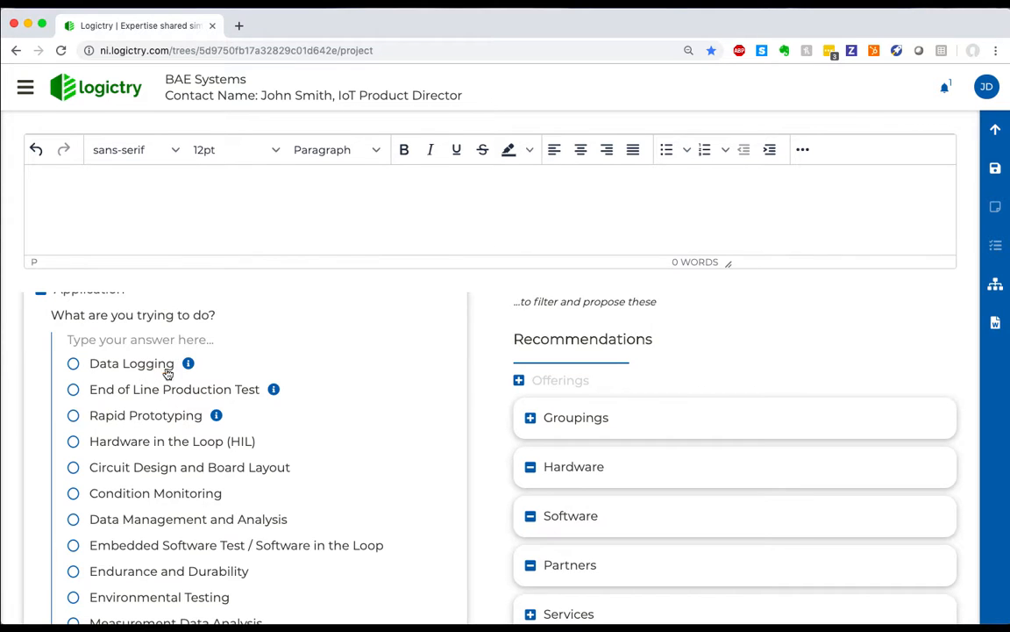
- Read the information note for the Data Logging option, covering its definition, business drivers, trends and buyer concerns
mouse_move(189, 364)
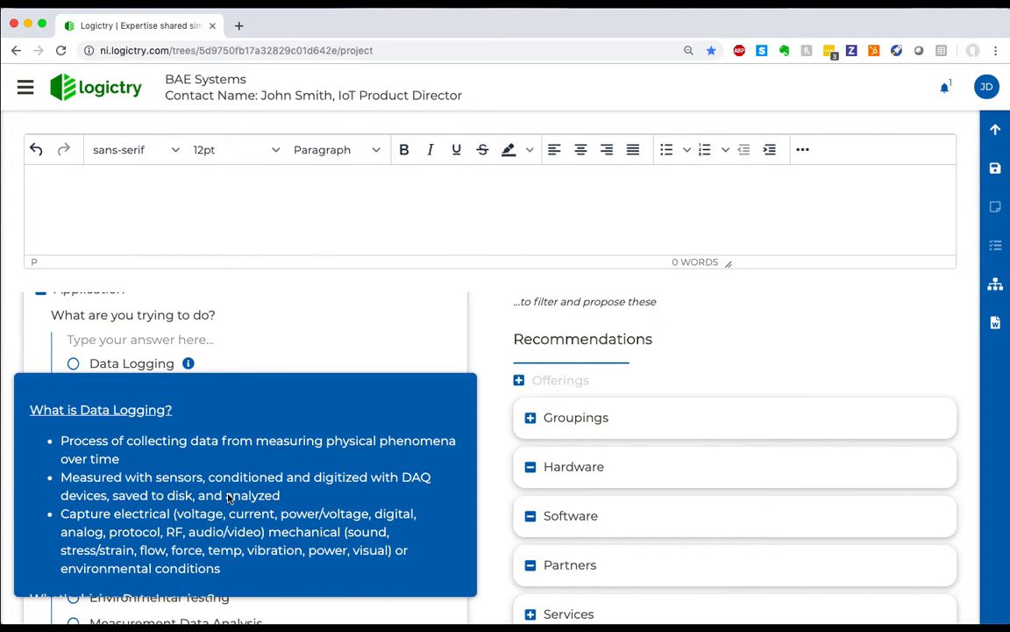
scroll(235, 475, down, 5)
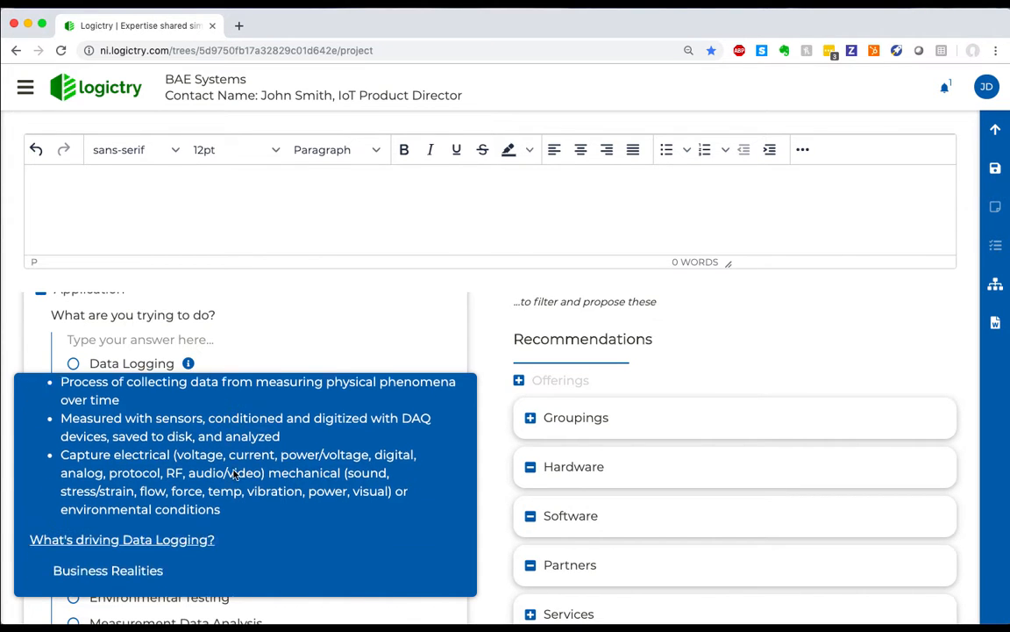
scroll(235, 475, down, 1)
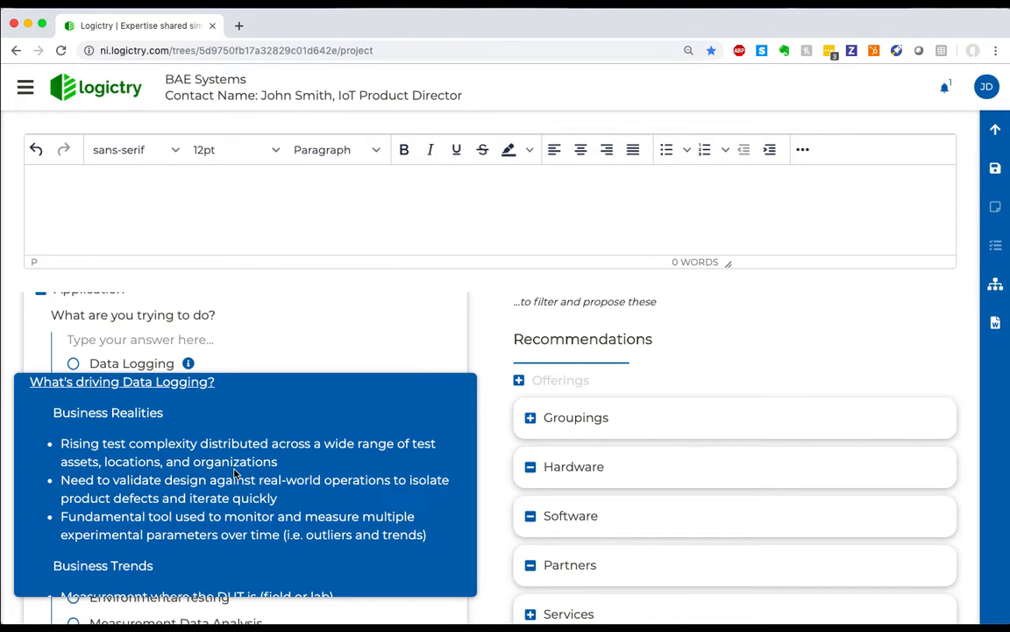
scroll(235, 474, down, 10)
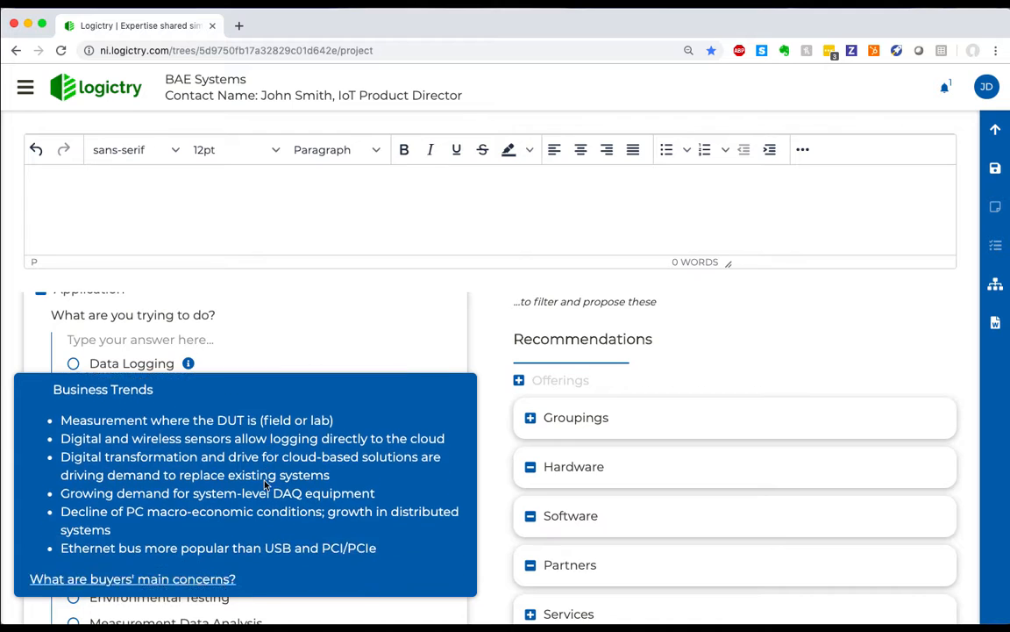
scroll(265, 484, down, 2)
scroll(265, 485, down, 4)
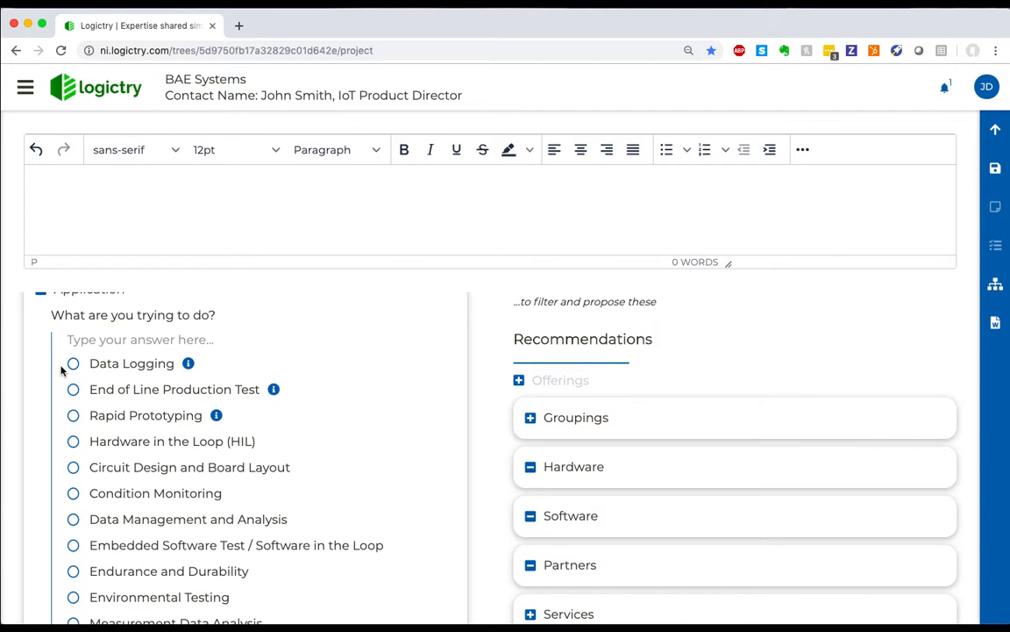
- Choose Data Logging as the application and look through its follow-up questions
click(74, 365)
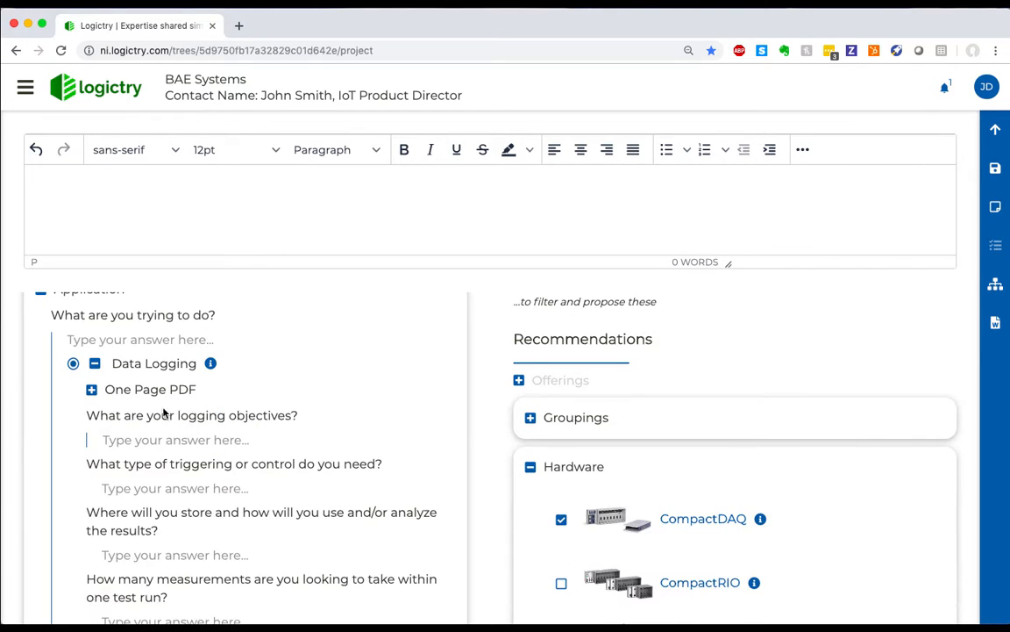
scroll(304, 428, down, 1)
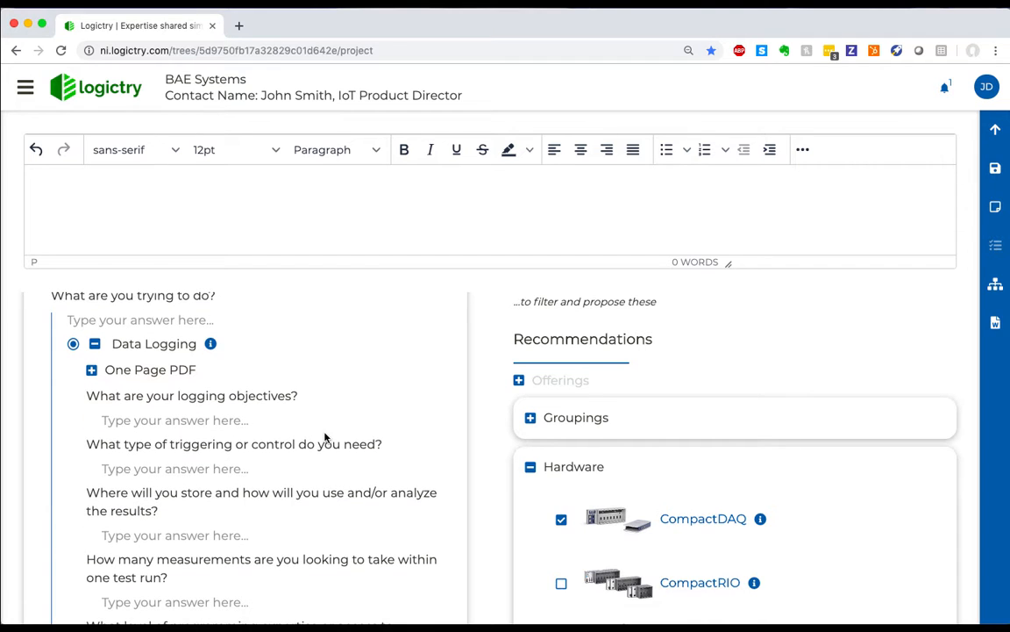
click(272, 418)
scroll(273, 414, down, 2)
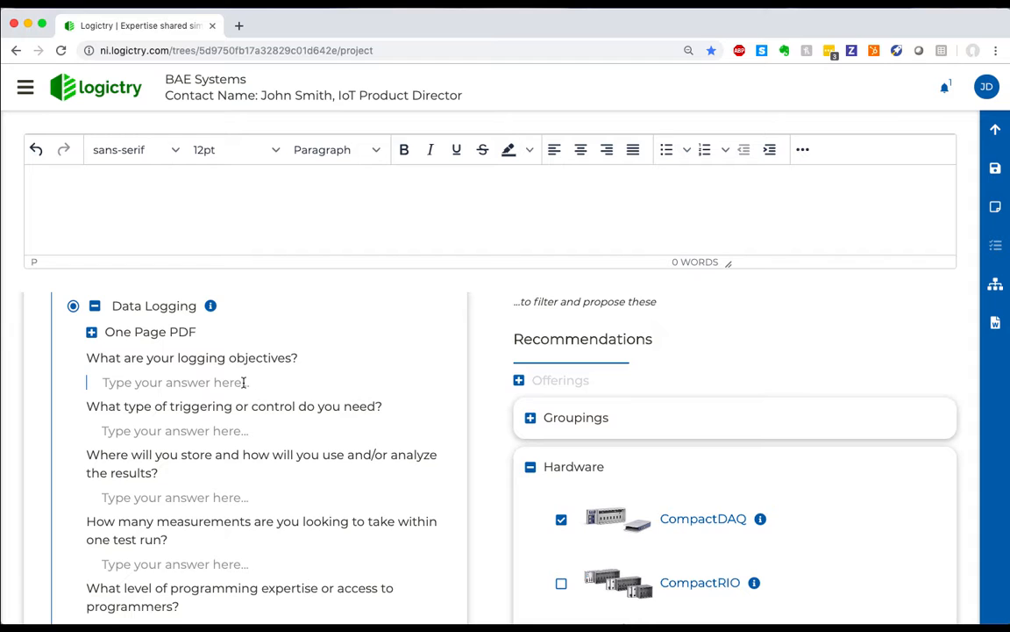
key(Tab)
scroll(304, 411, down, 2)
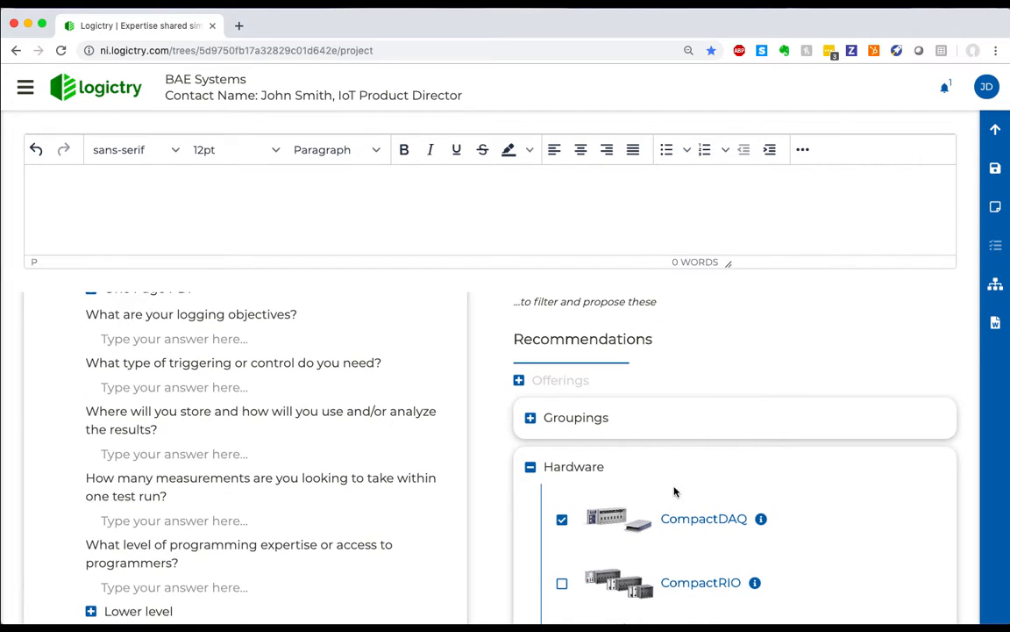
- Review the hardware and other offerings recommended for the Data Logging application
scroll(676, 492, down, 3)
scroll(676, 492, up, 2)
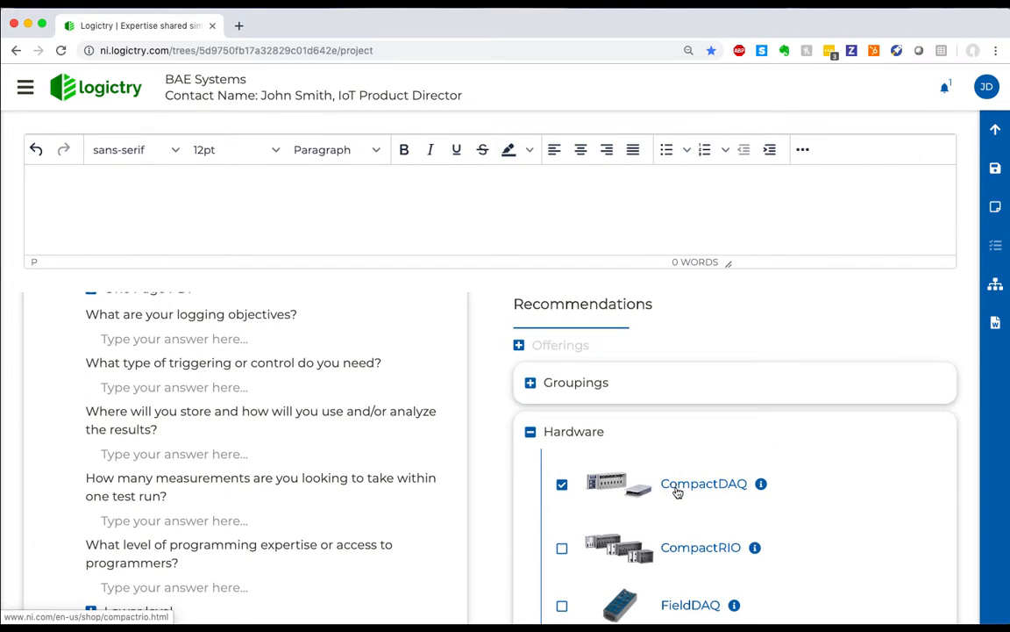
scroll(677, 493, down, 5)
mouse_move(743, 488)
scroll(744, 488, down, 8)
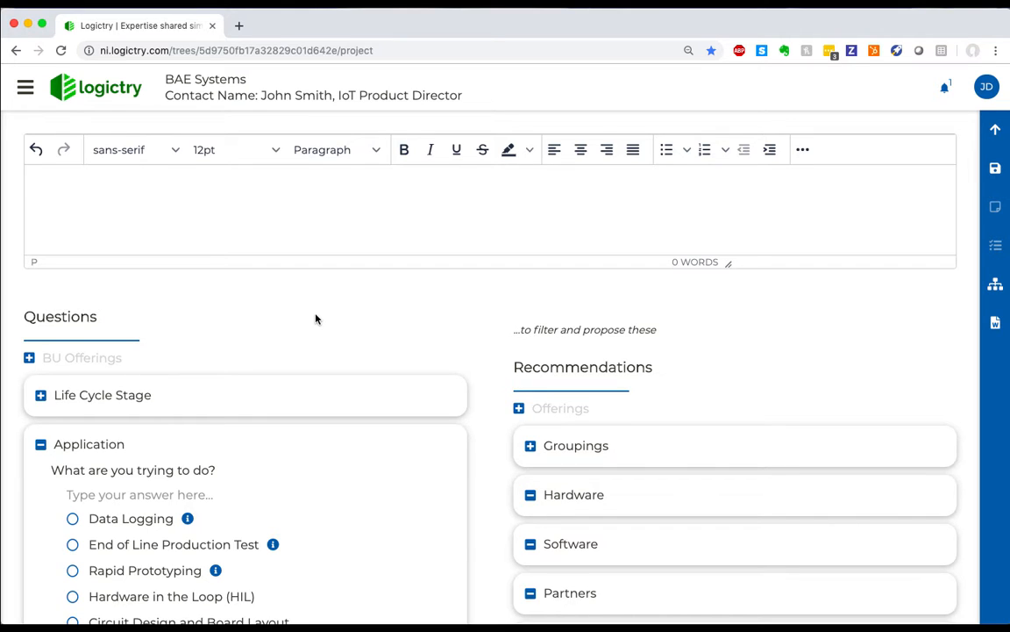
- Try switching the Data Logging answer on and off, and collapse the Application section
scroll(208, 388, down, 2)
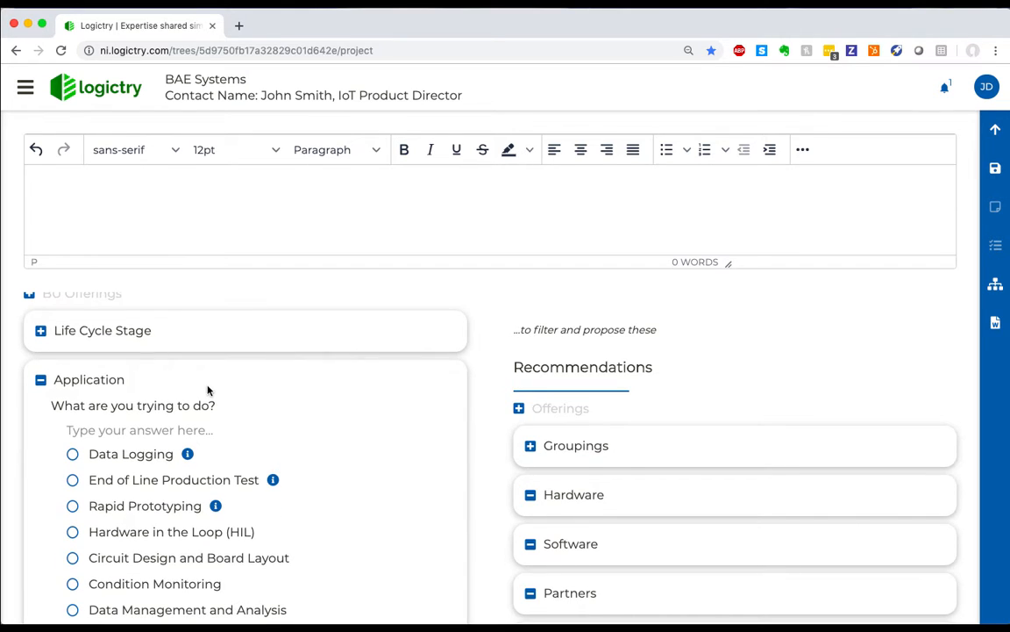
click(73, 455)
click(73, 454)
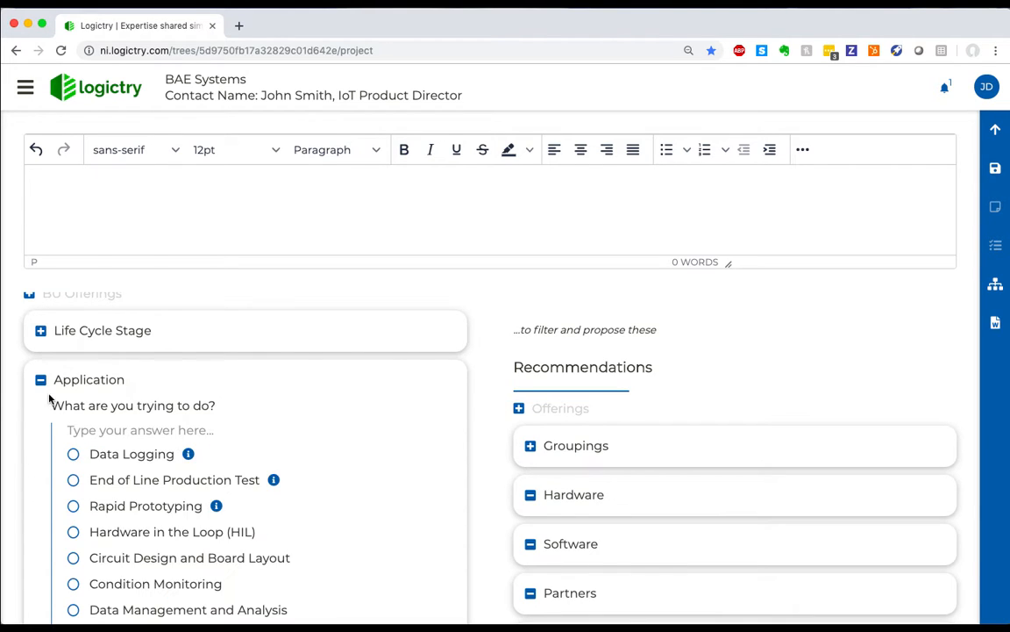
click(40, 379)
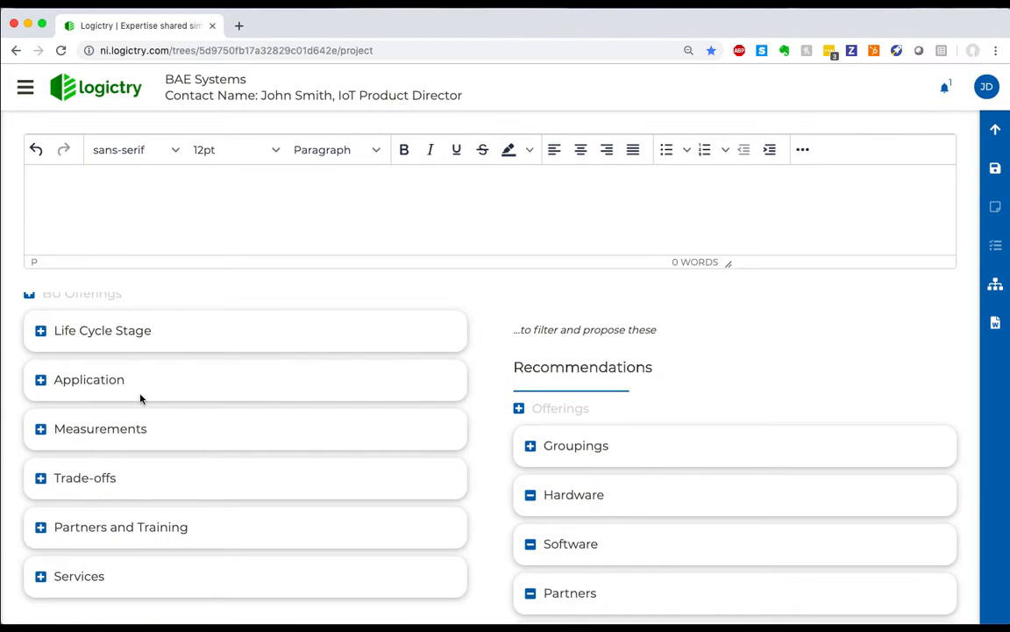
- Try the Sound and Vibration answer in the Measurements section, clear it and collapse the section
click(41, 430)
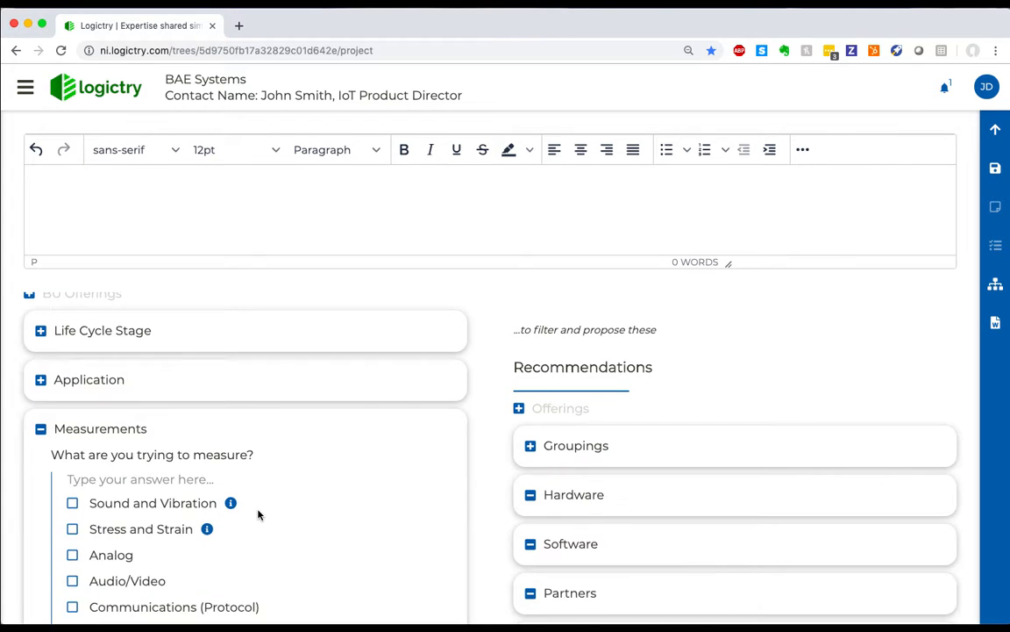
scroll(232, 457, down, 1)
click(73, 452)
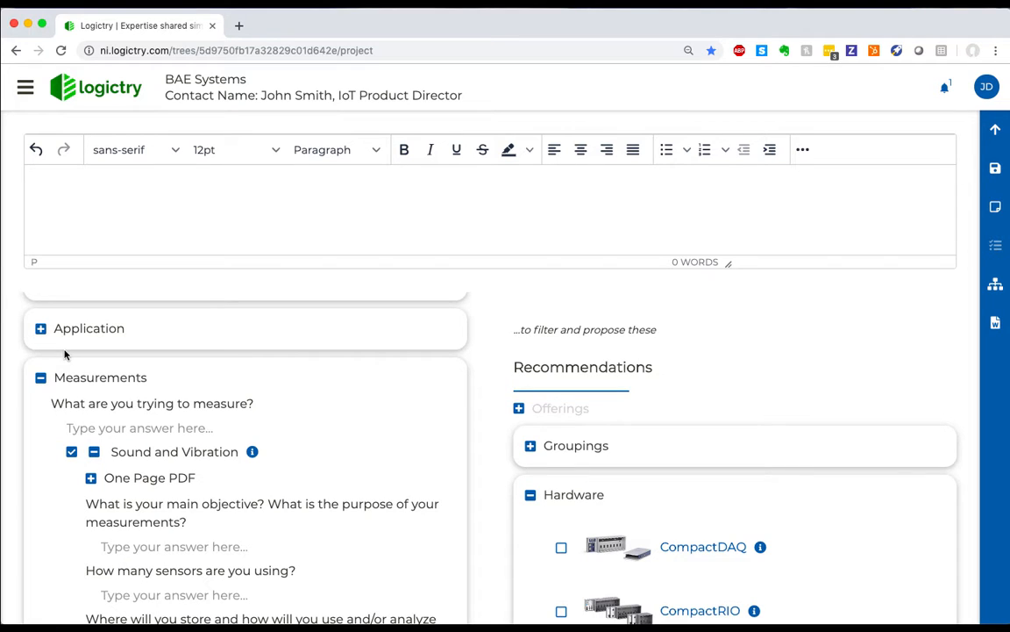
click(72, 452)
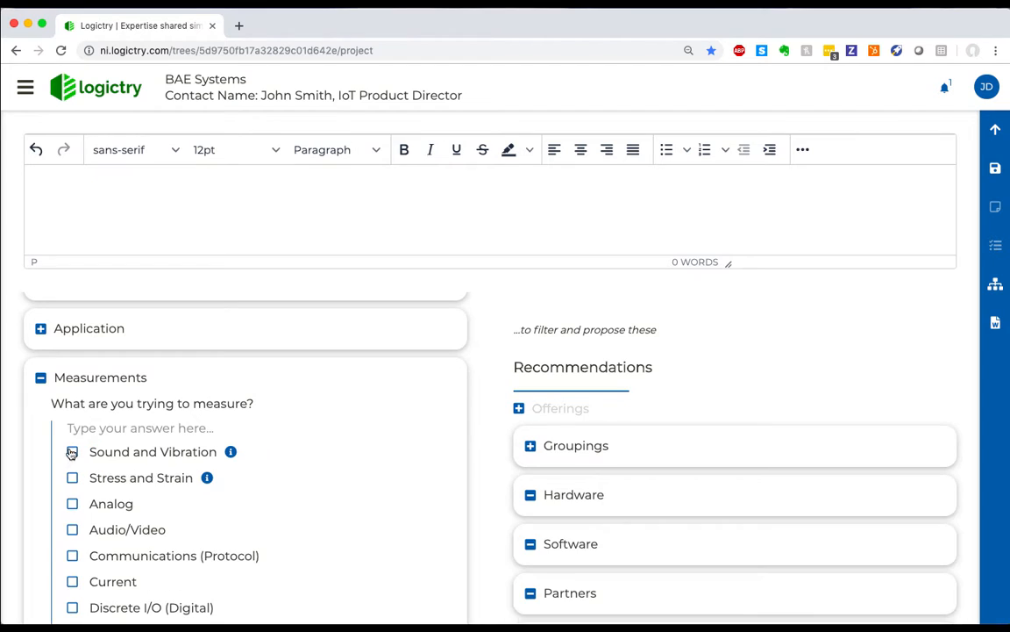
click(41, 377)
scroll(221, 379, up, 3)
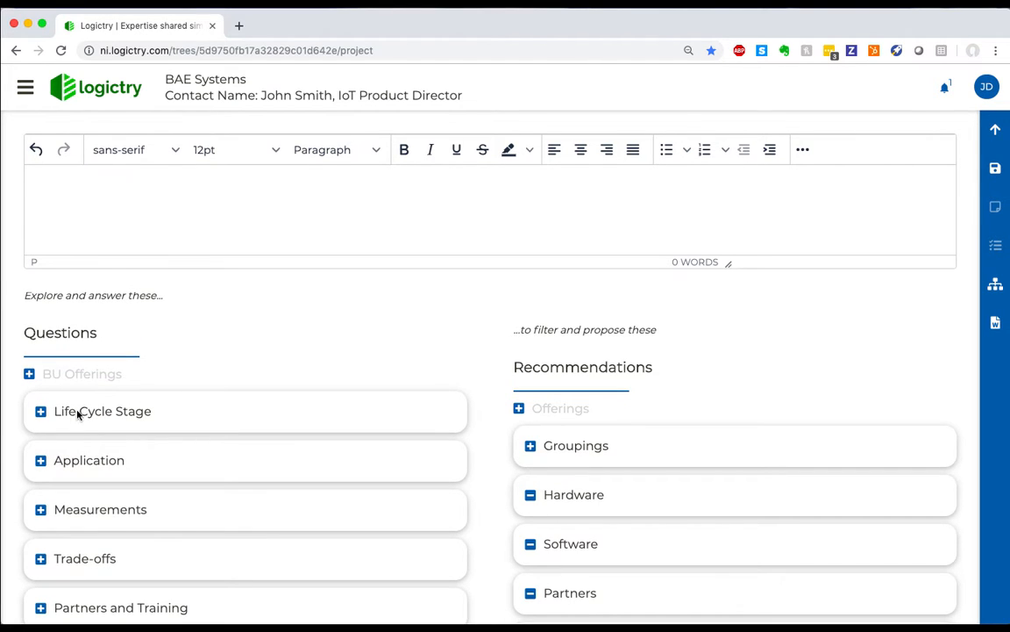
- Expand the Life Cycle Stage, BU Offerings and Application question sections
click(40, 411)
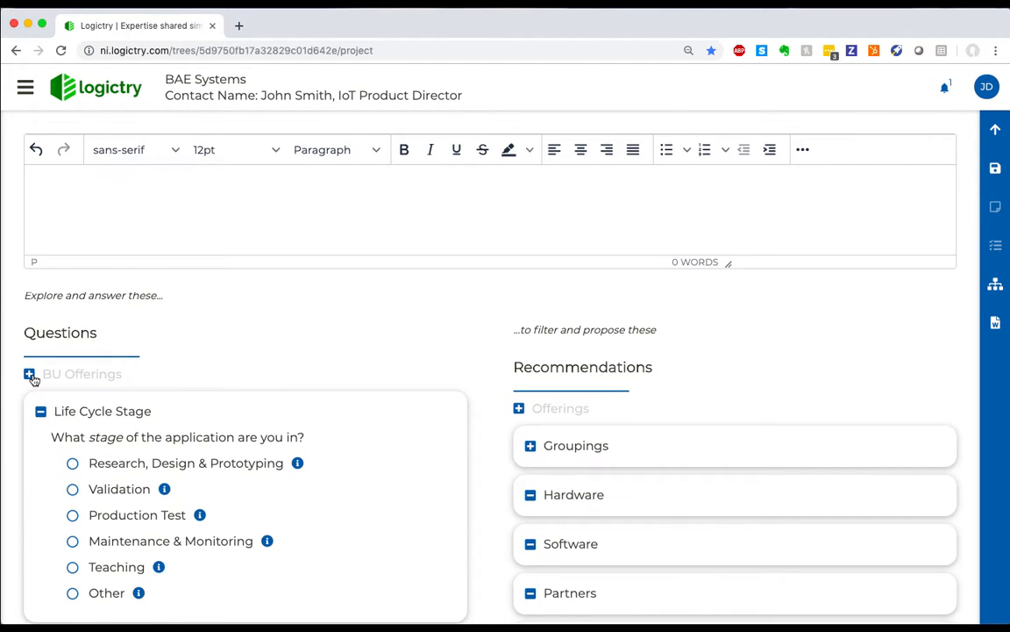
click(29, 375)
scroll(187, 424, down, 5)
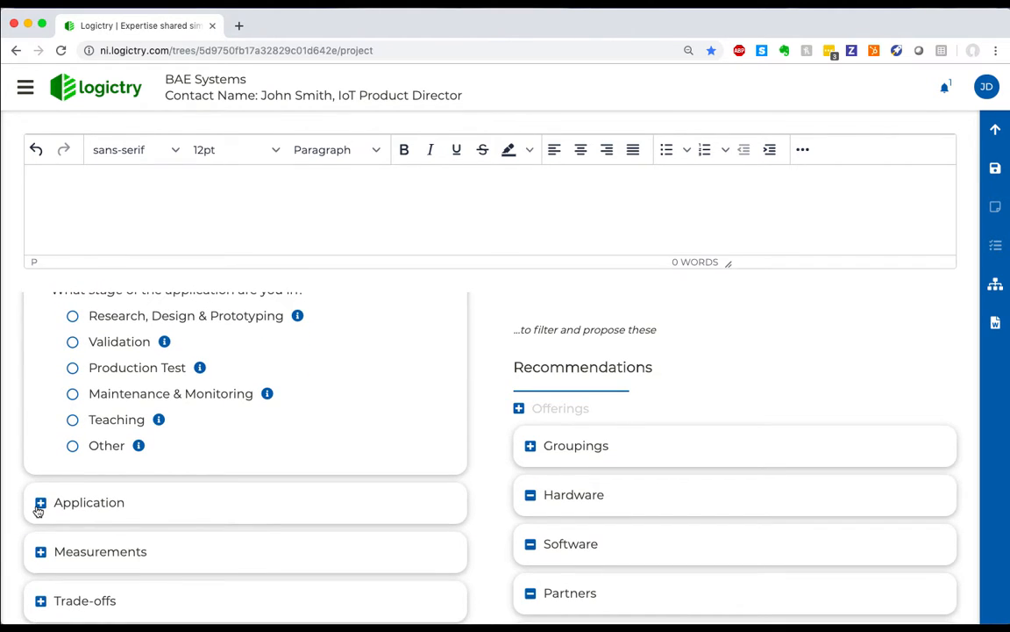
click(38, 507)
scroll(171, 478, up, 4)
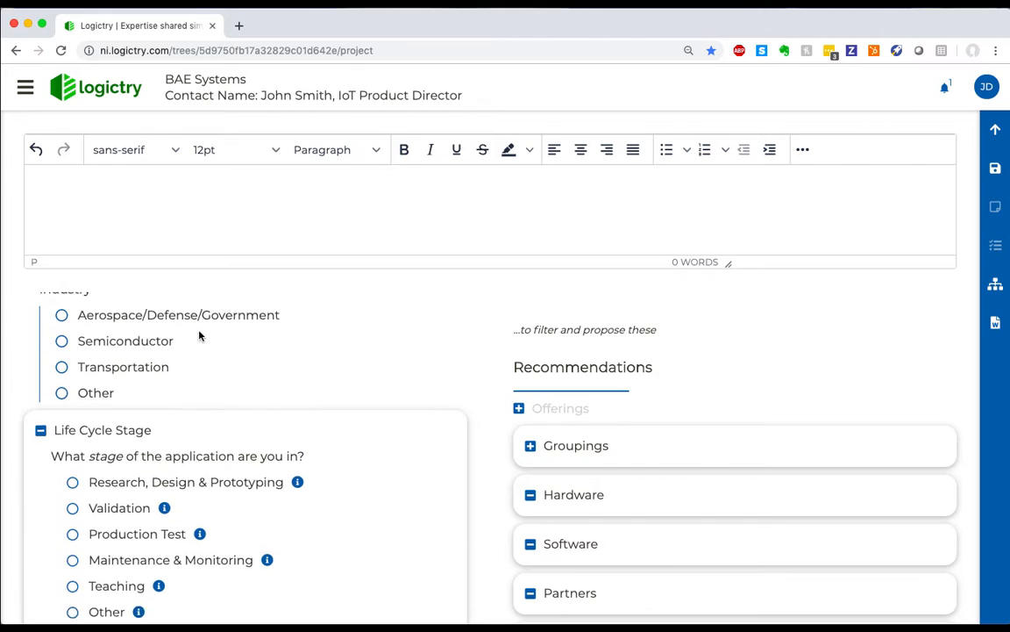
- Enter the project note "Customer needs data logging for machine maintenance in a semiconductor factory." and check the filtered questions
click(153, 179)
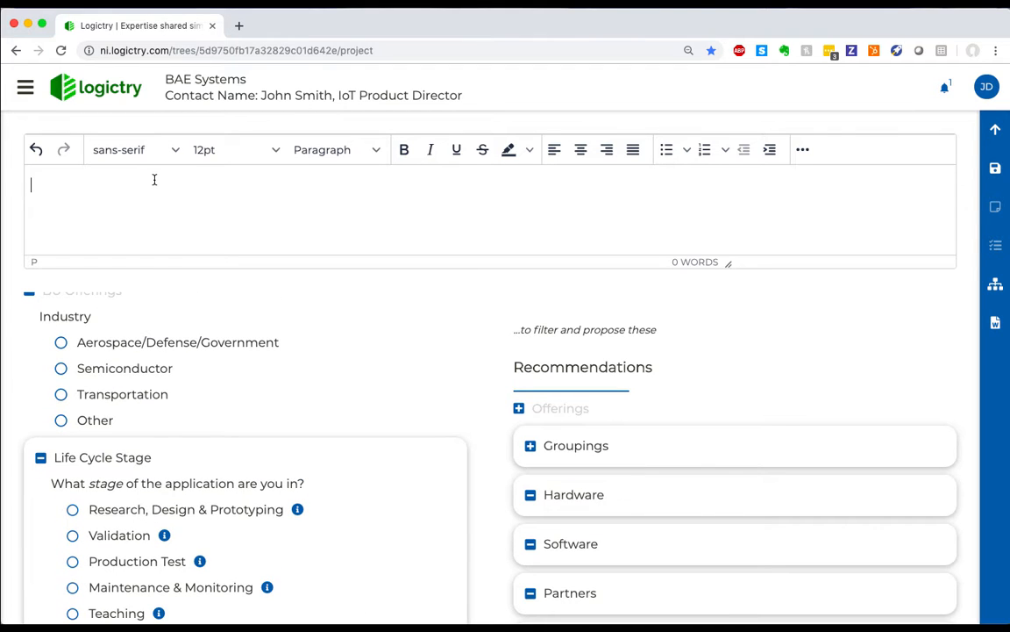
text(Customer needs data logging for machine maintenance in a semiconductor factory.)
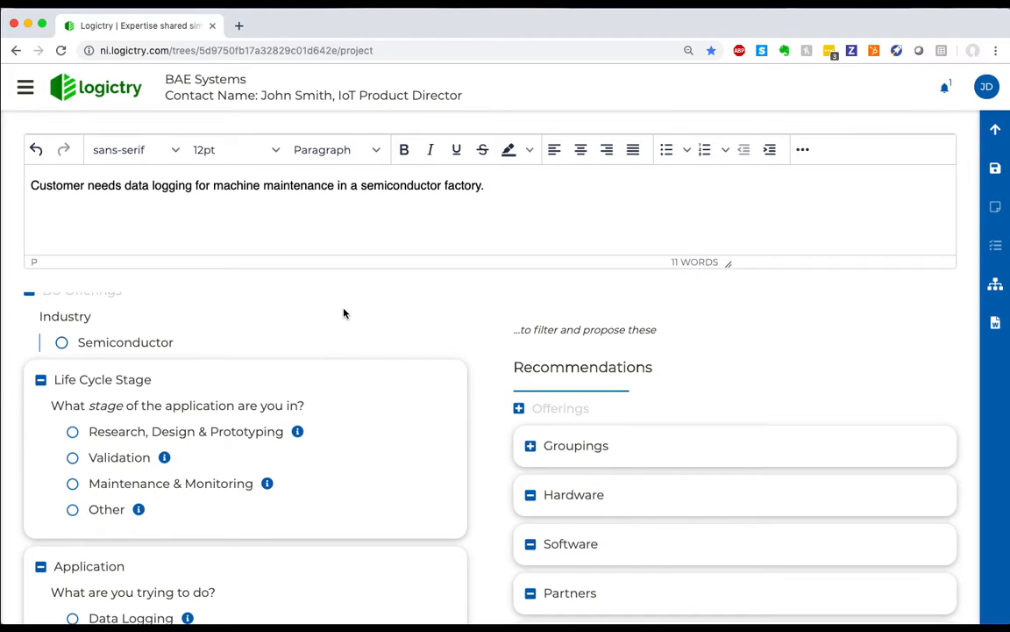
scroll(344, 316, up, 1)
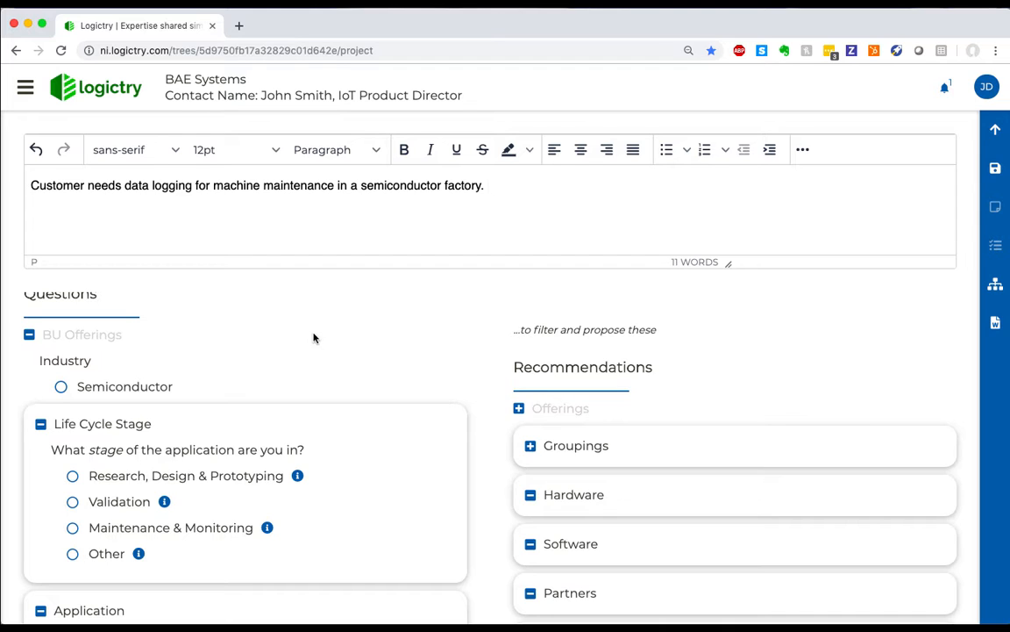
scroll(284, 384, up, 1)
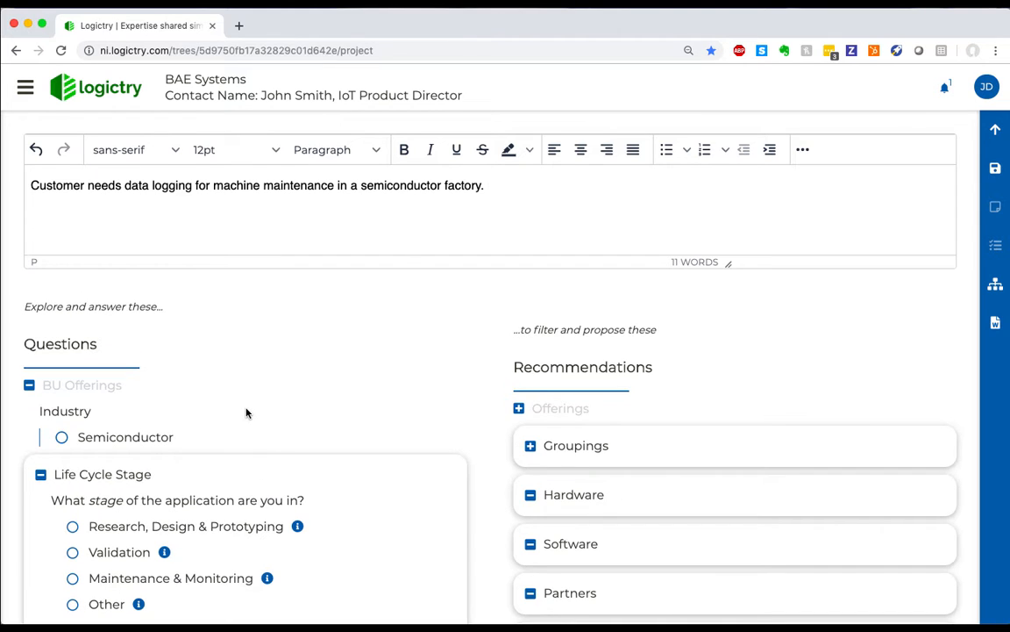
- Select Semiconductor as the industry and review the recommendations
scroll(247, 413, down, 1)
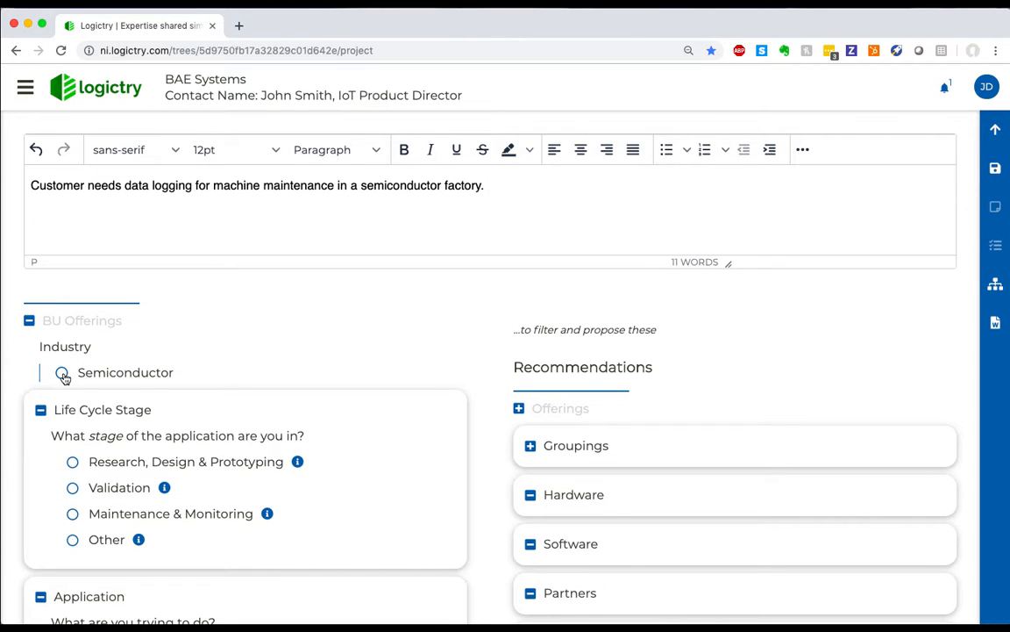
click(64, 376)
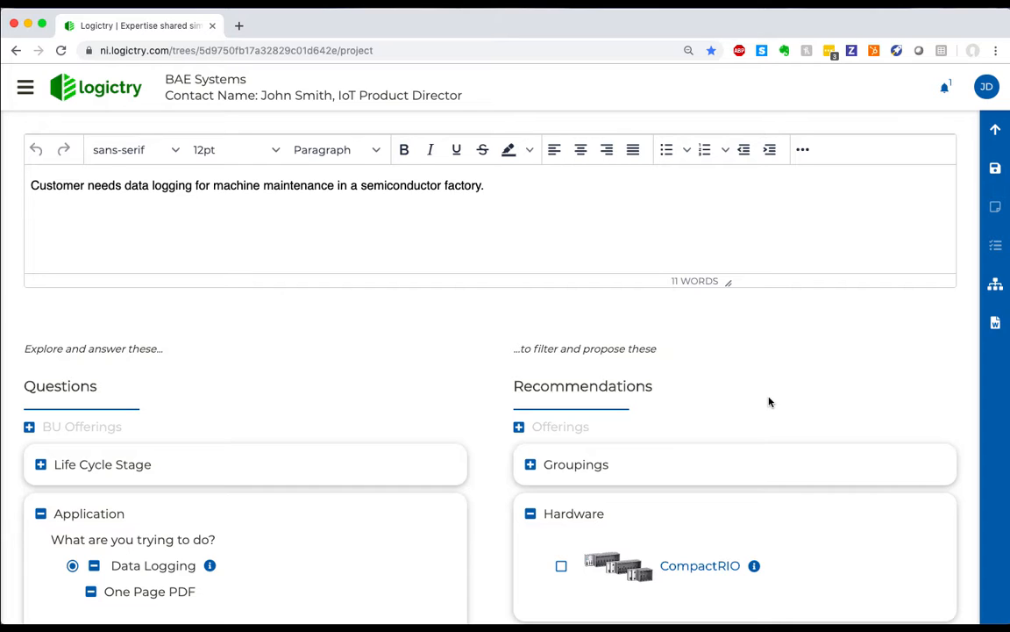
scroll(770, 402, down, 1)
scroll(484, 434, down, 1)
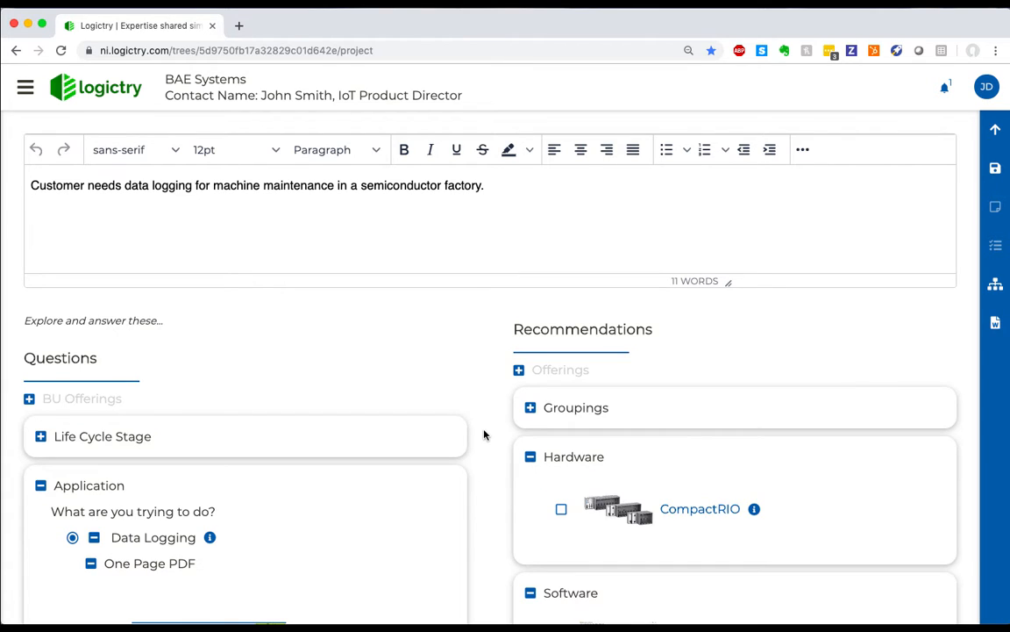